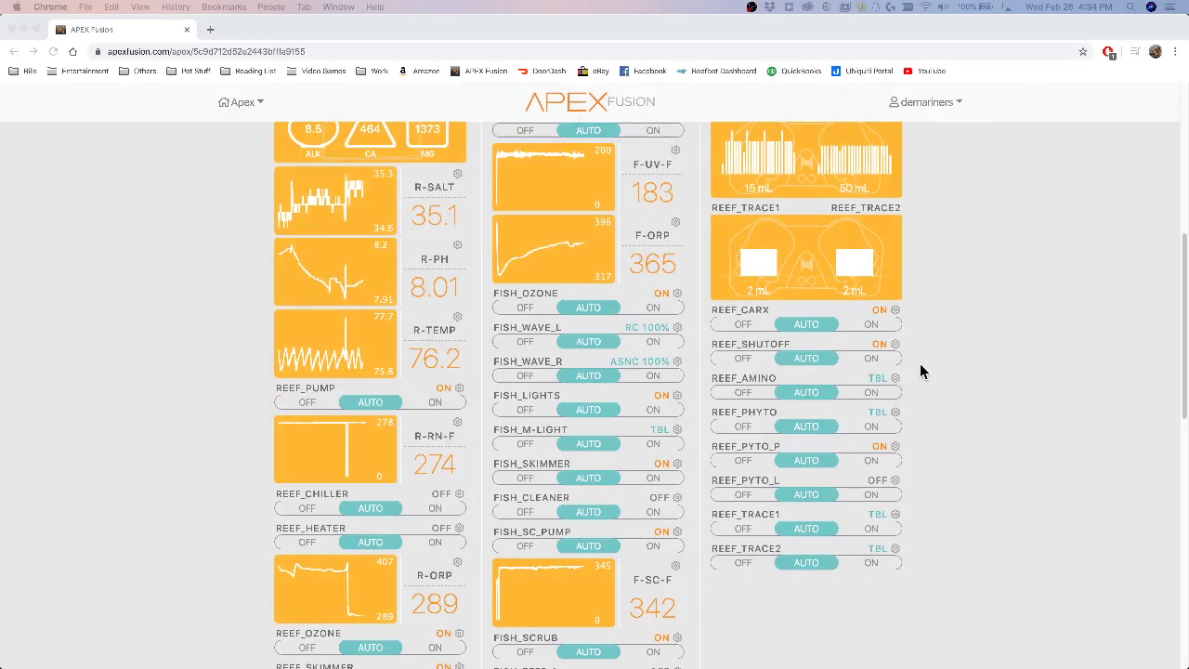
Edit Reef_Amino's dosing interval and move its start time to 10:00.
scroll(919, 372, up, 3)
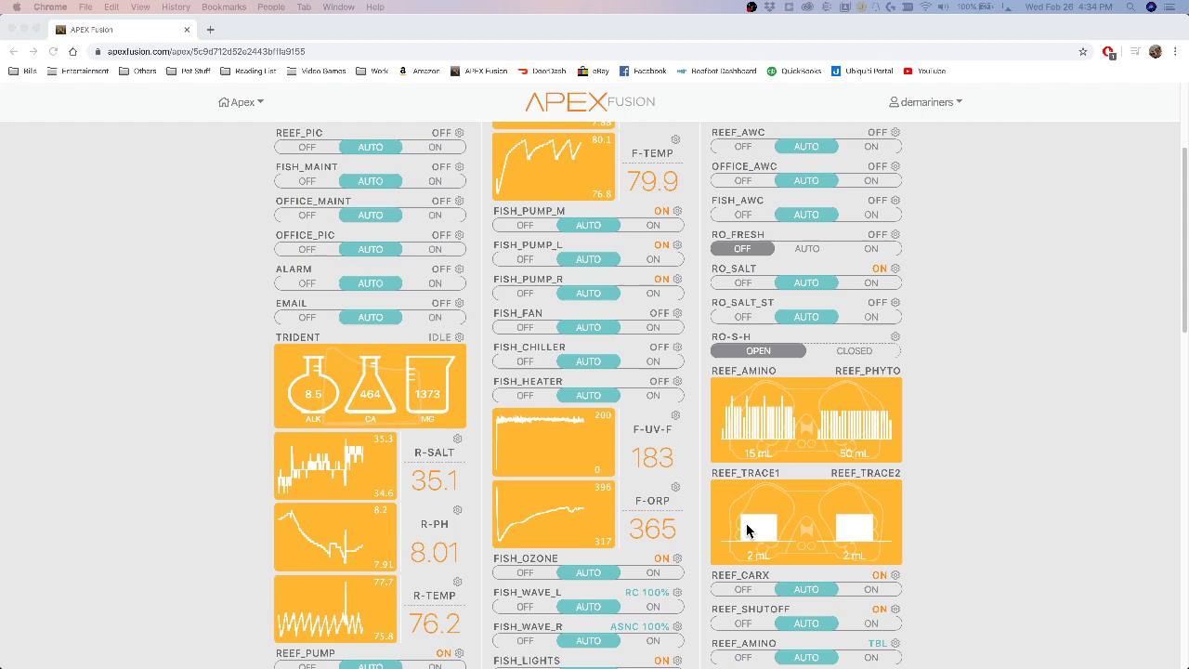
scroll(752, 530, down, 1)
scroll(934, 425, down, 5)
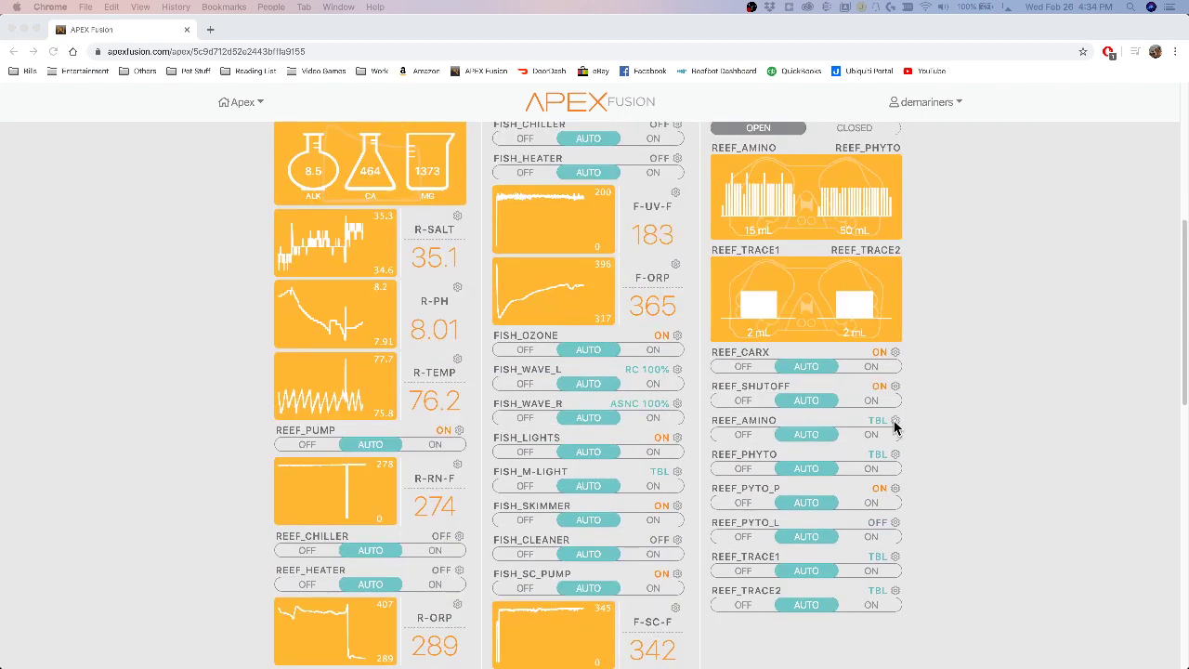
click(896, 422)
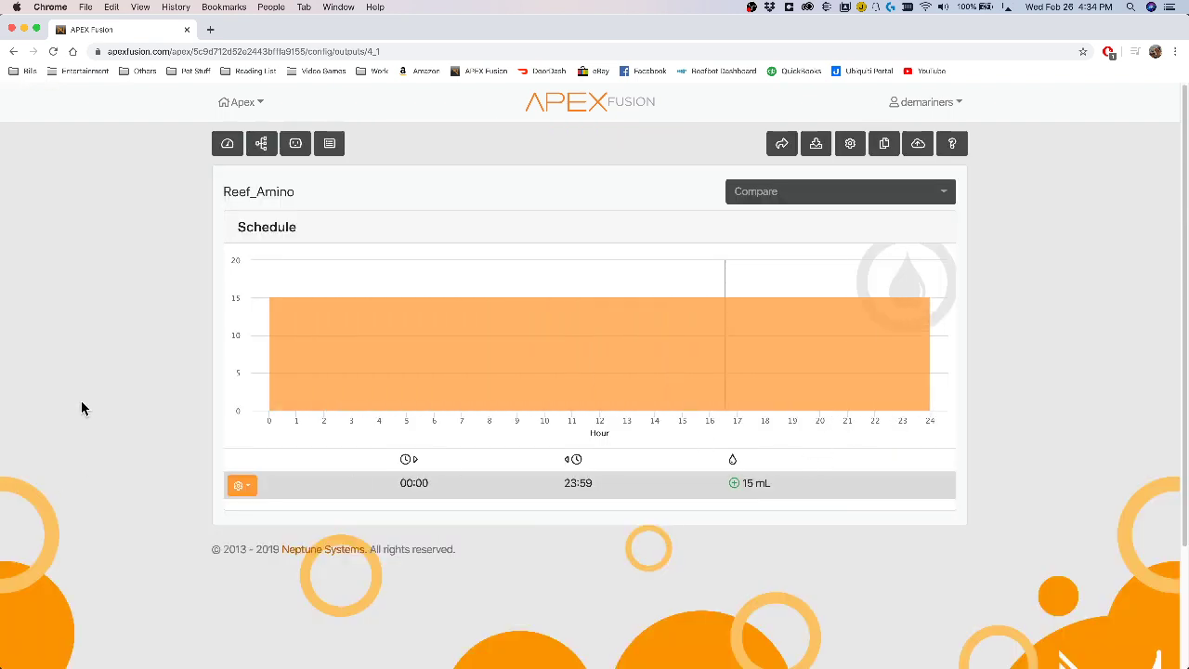
click(239, 486)
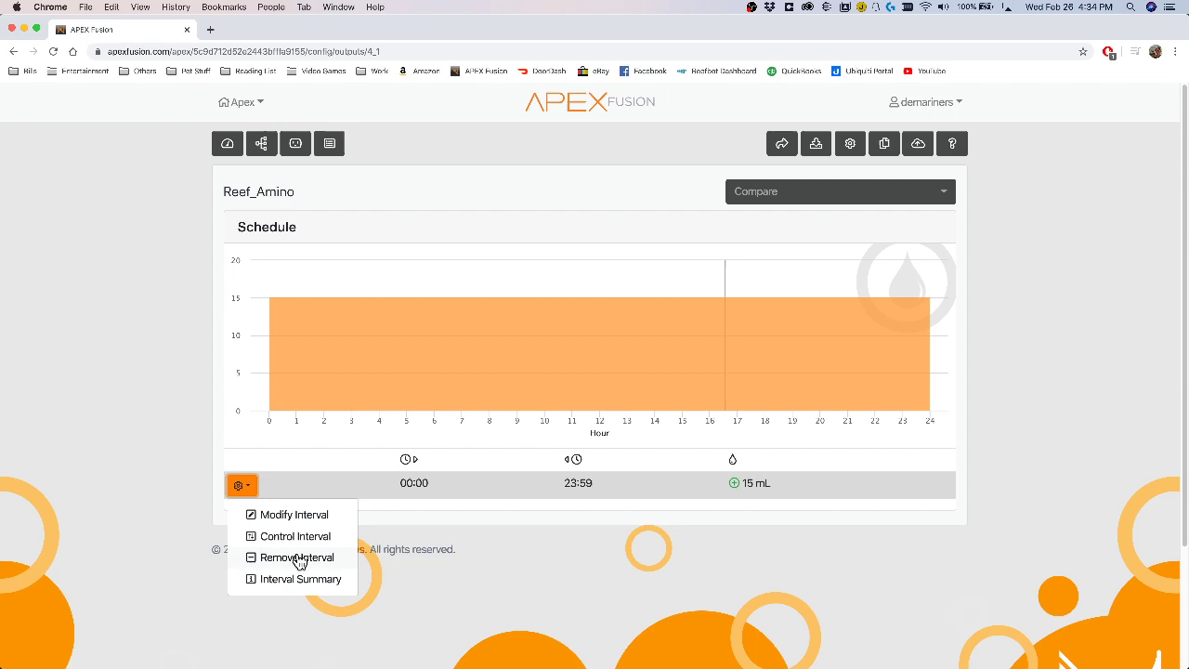
click(284, 515)
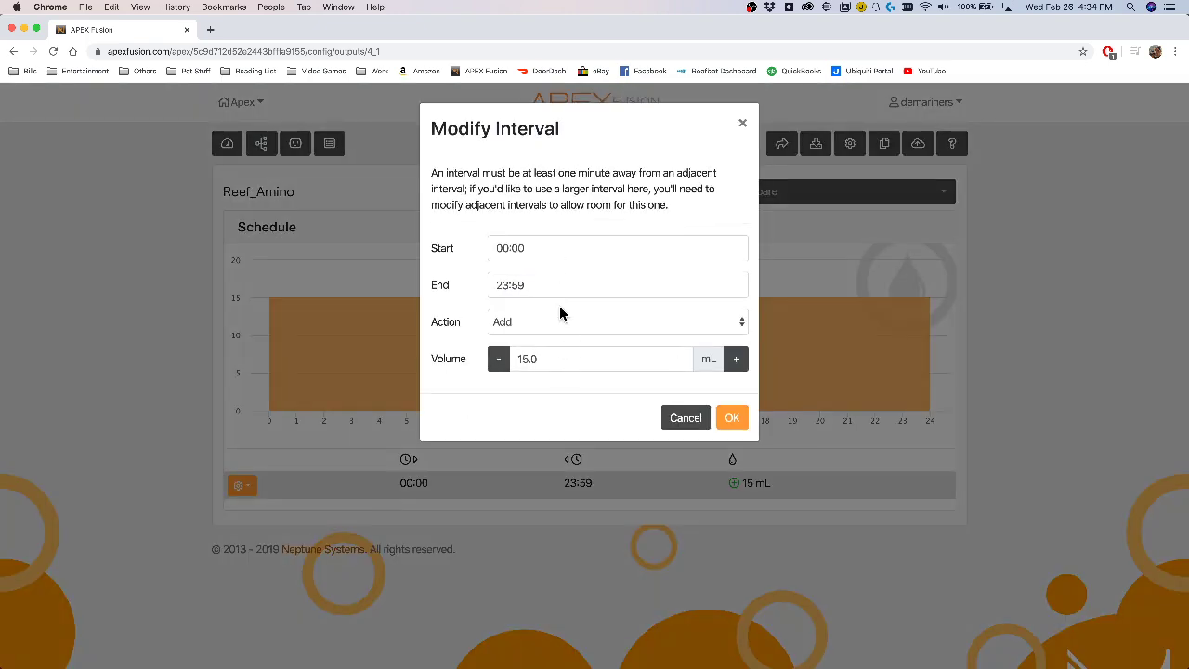
click(534, 248)
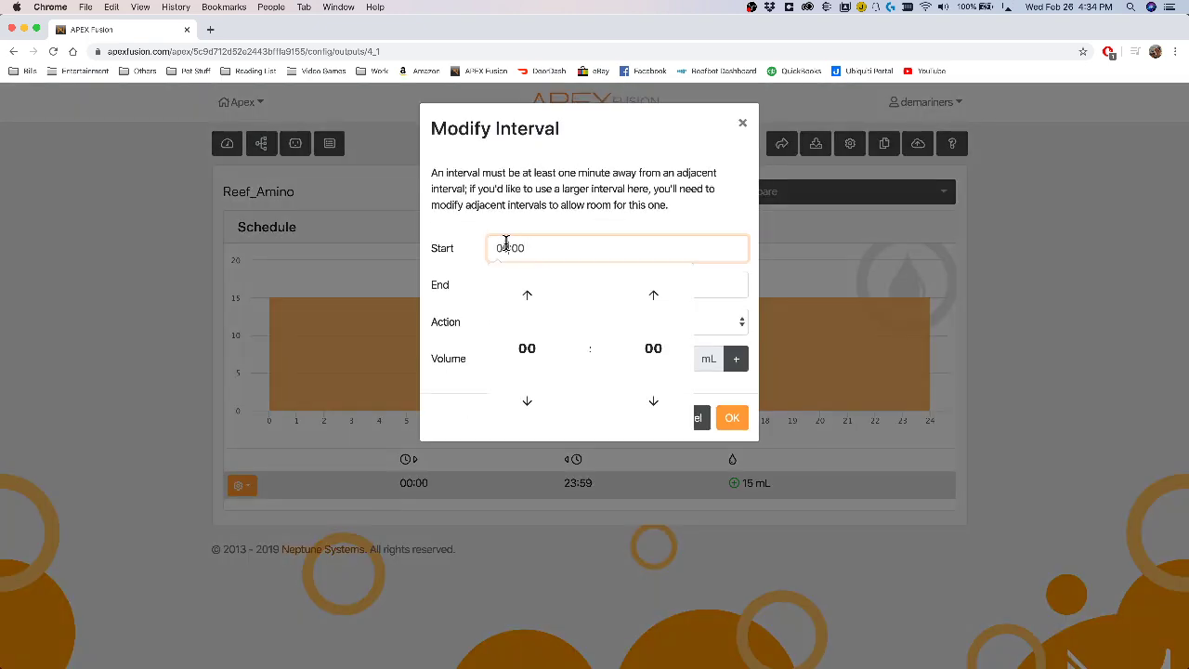
click(526, 302)
click(526, 302)
click(526, 302)
click(526, 302)
click(526, 302)
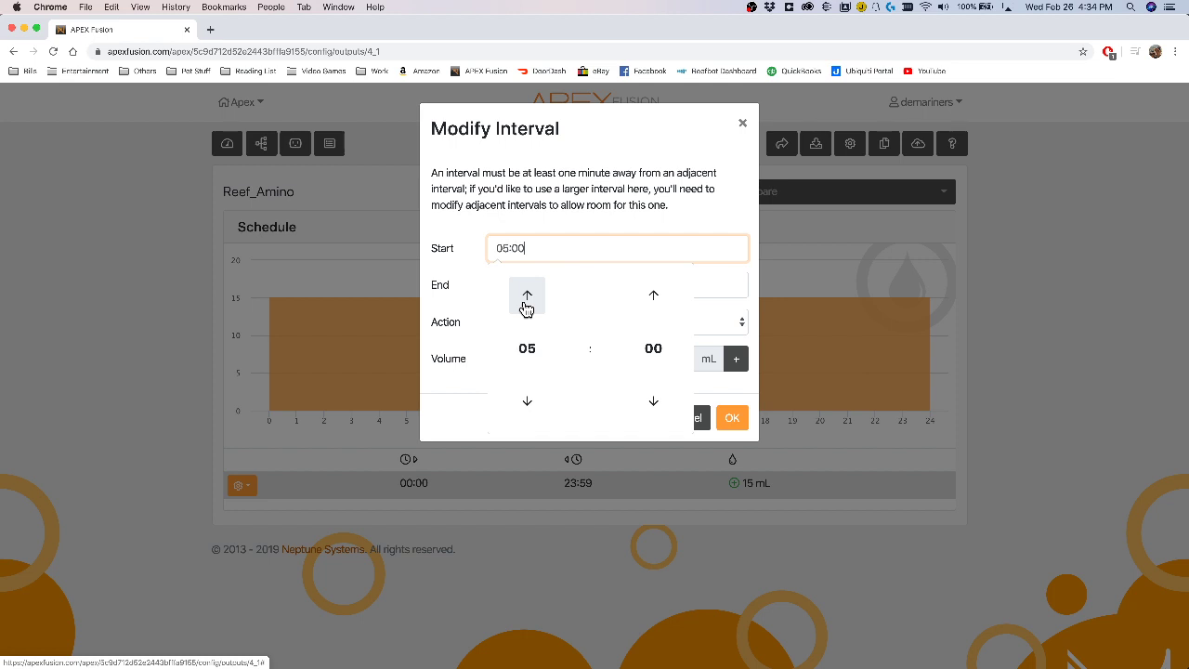
click(526, 302)
click(526, 302)
click(526, 302)
click(526, 302)
click(526, 302)
Set the interval's end time to 12:00 and save the 10:00–12:00, 15 mL interval.
click(628, 284)
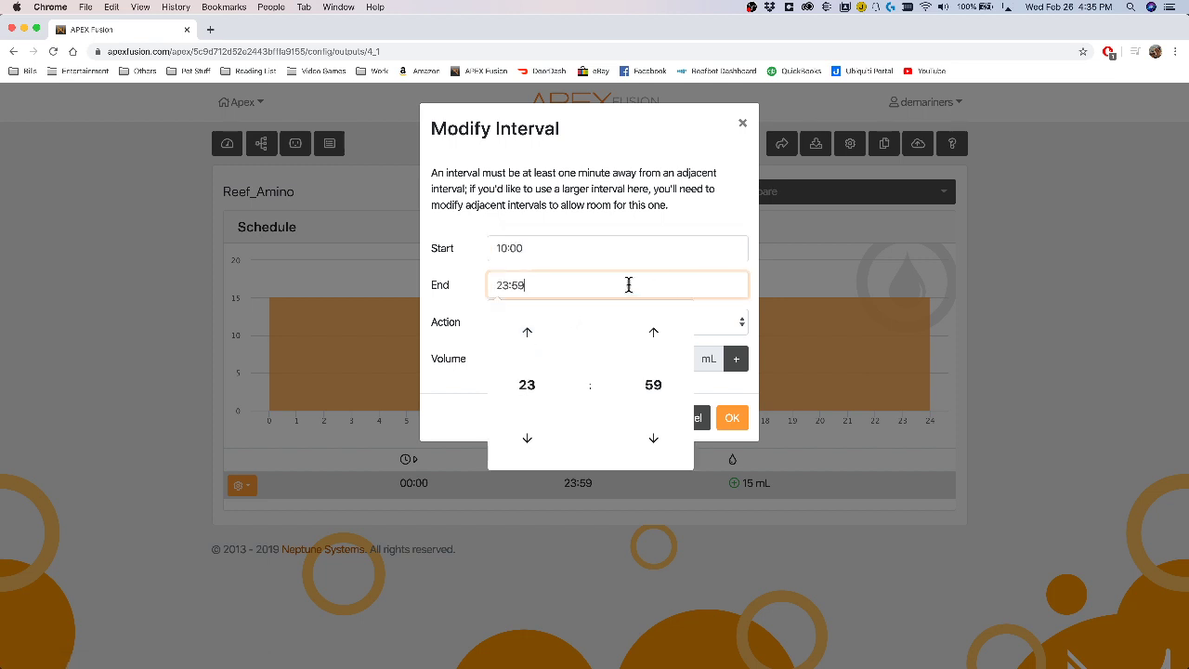
click(536, 435)
click(535, 435)
click(535, 434)
click(535, 435)
click(536, 434)
click(536, 433)
click(536, 434)
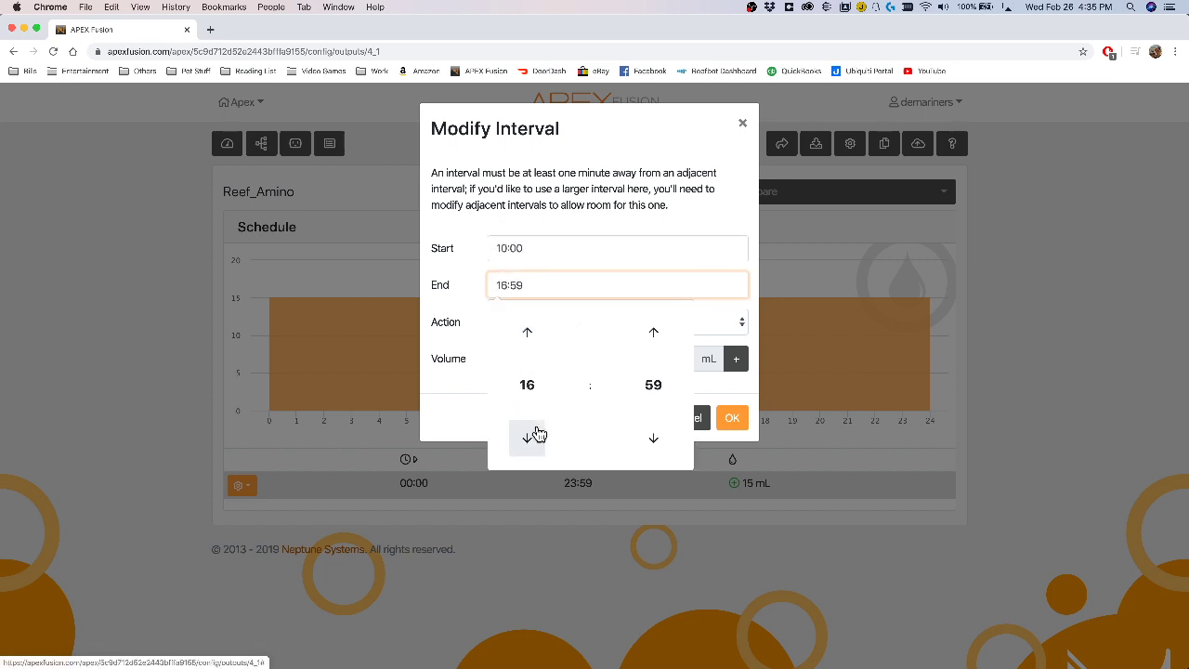
click(537, 434)
click(536, 434)
click(536, 434)
click(536, 434)
click(654, 441)
click(654, 440)
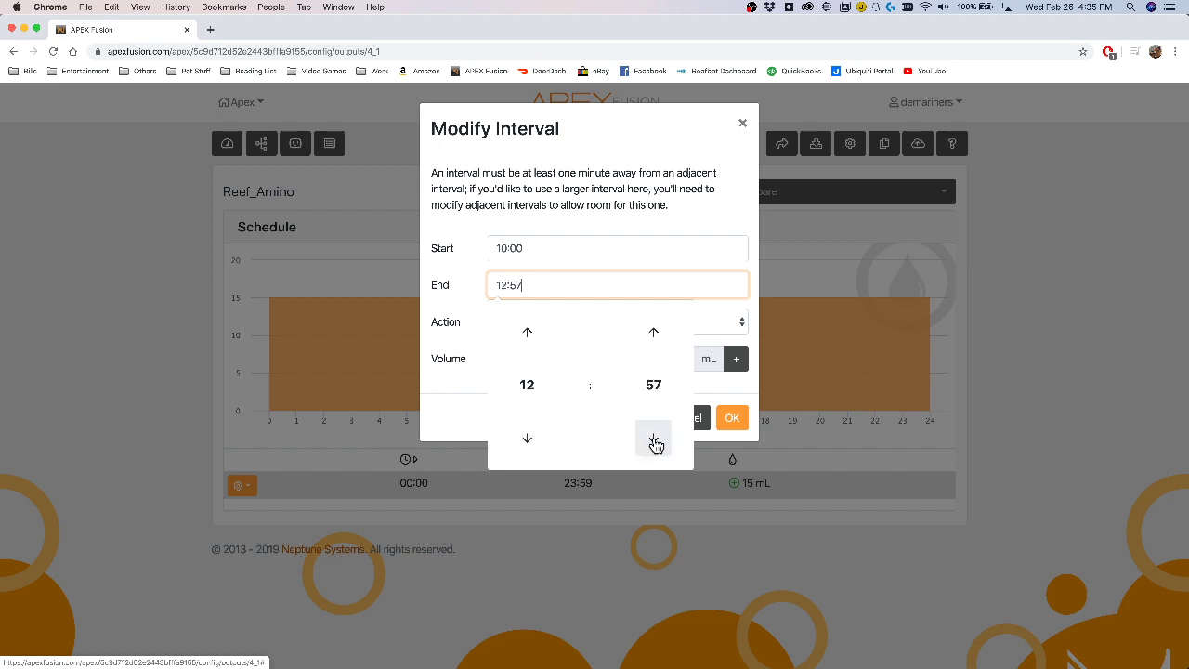
double_click(654, 440)
double_click(654, 440)
double_click(654, 440)
double_click(654, 441)
double_click(654, 440)
double_click(654, 441)
click(653, 388)
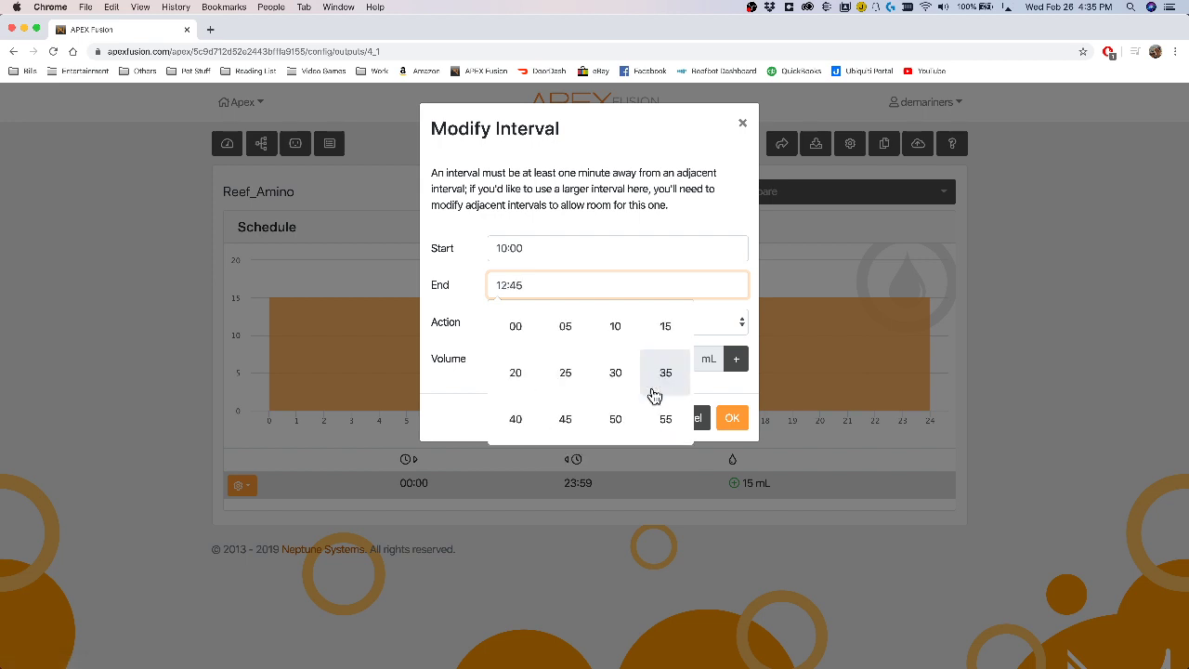
click(515, 326)
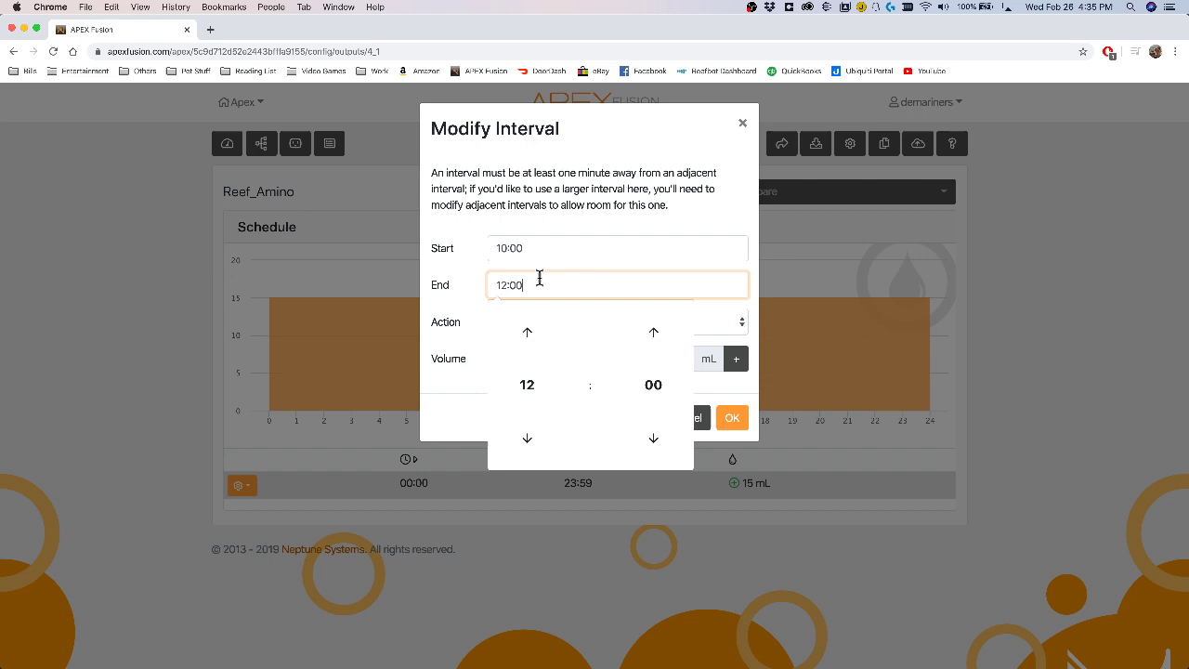
click(728, 309)
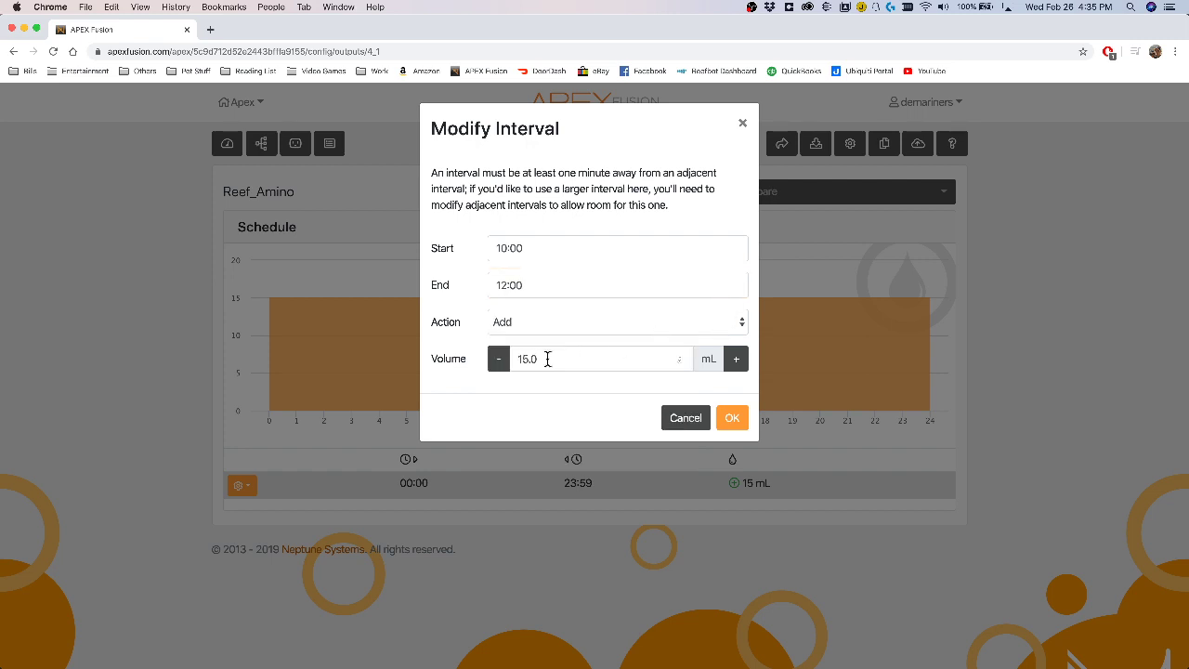
click(733, 417)
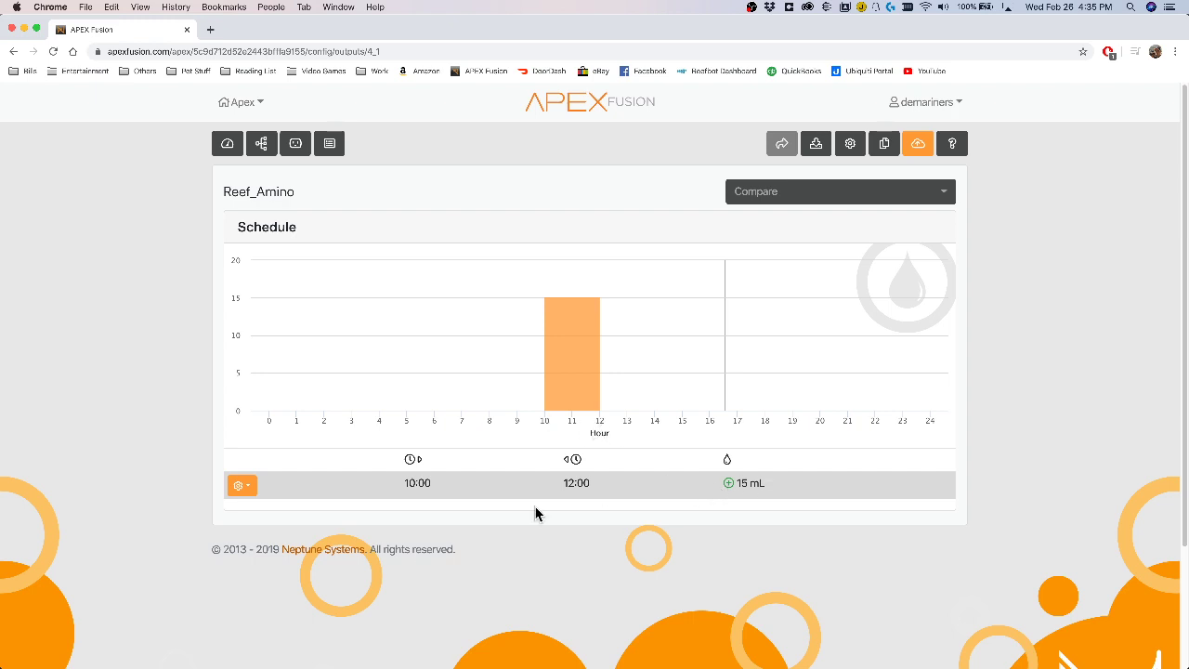
Add a second Reef_Amino dosing interval and set it to 16:00–23:59.
click(239, 485)
click(289, 513)
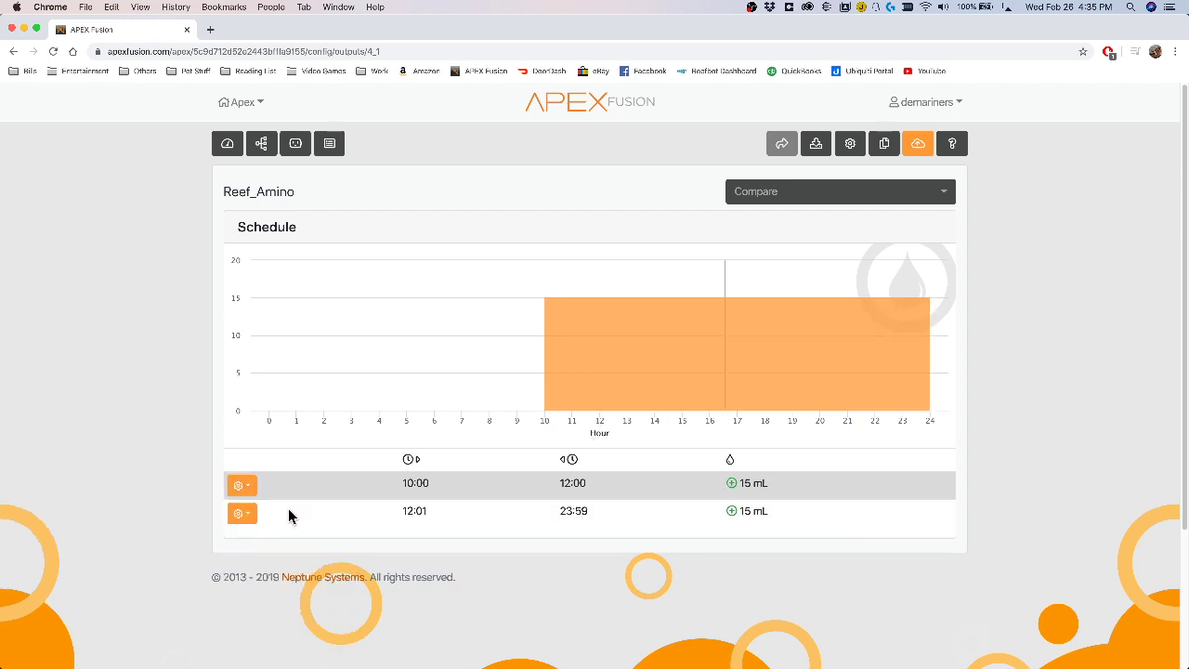
click(241, 512)
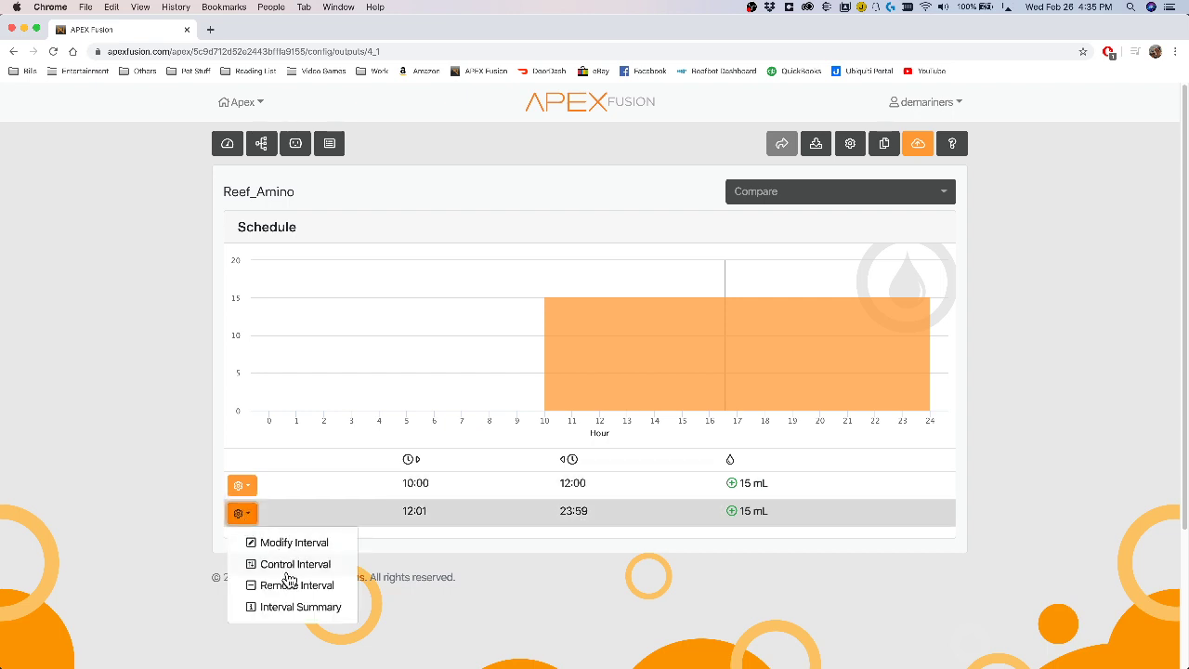
click(265, 542)
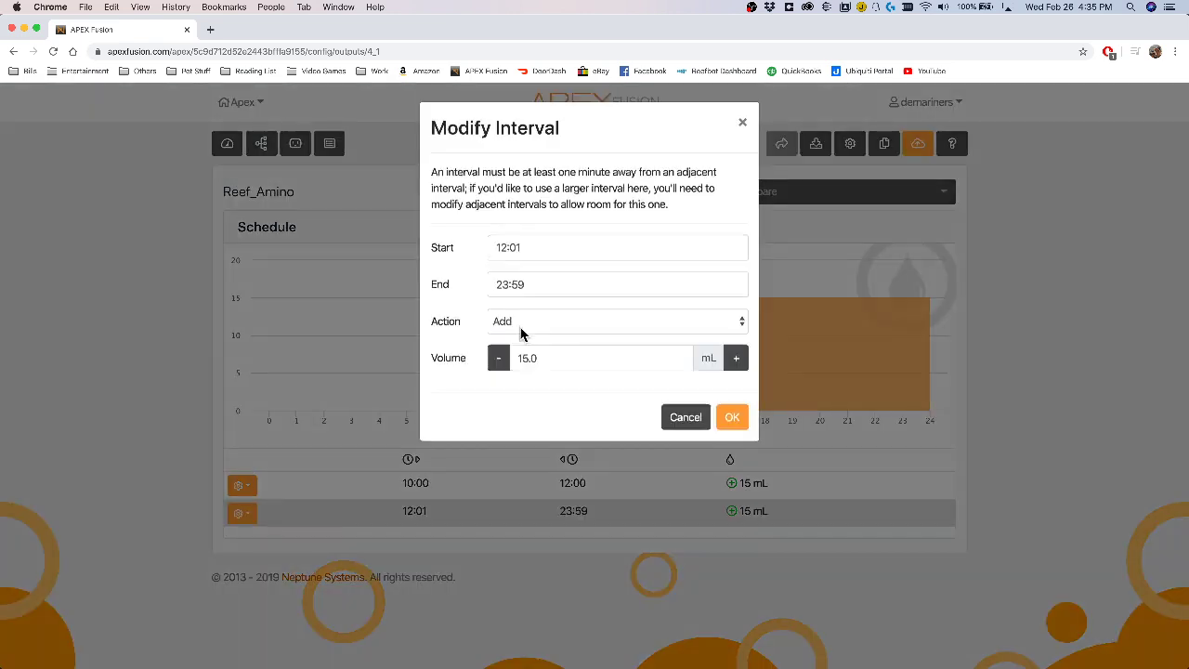
click(499, 249)
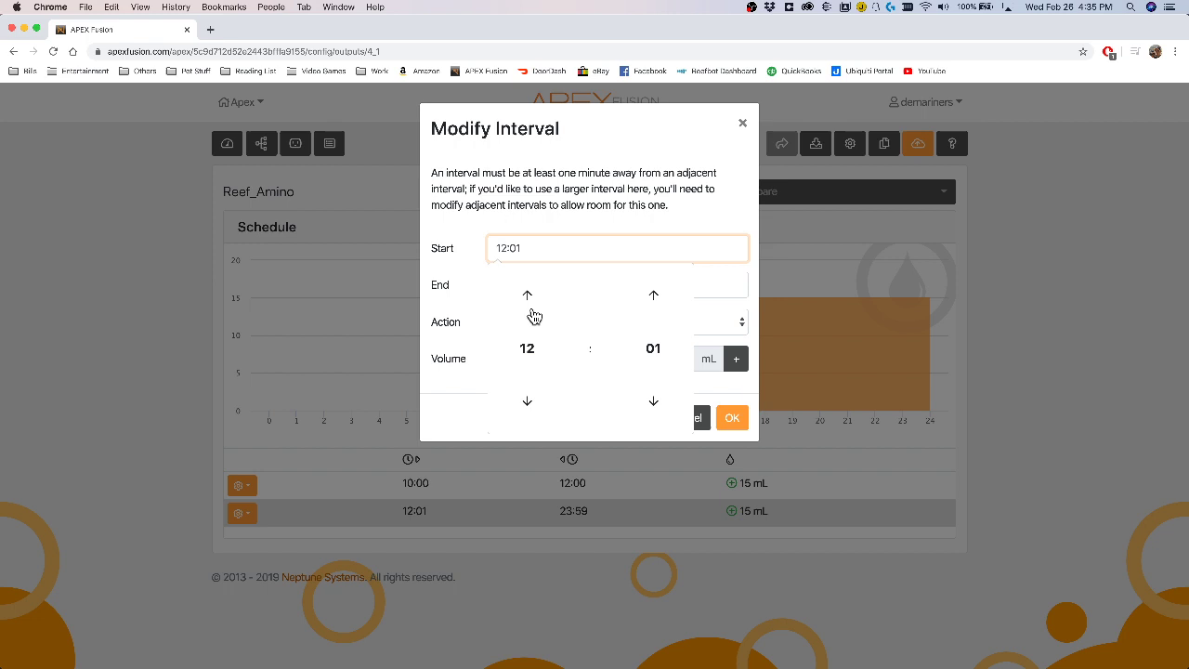
double_click(529, 295)
double_click(531, 294)
click(653, 399)
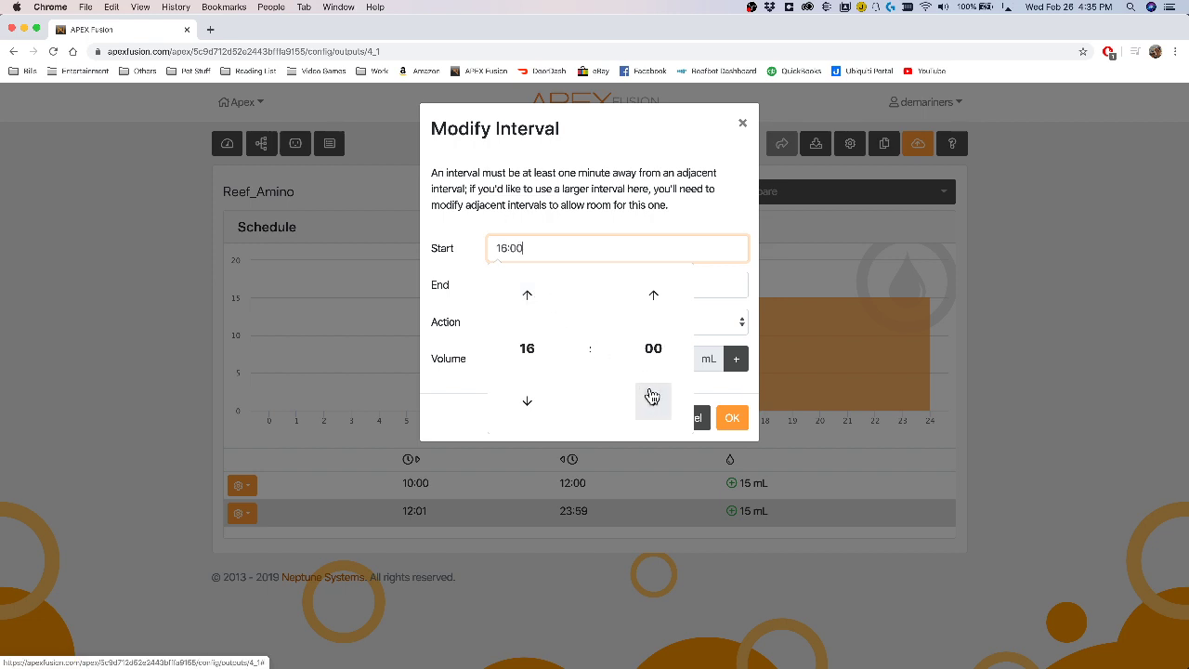
click(733, 420)
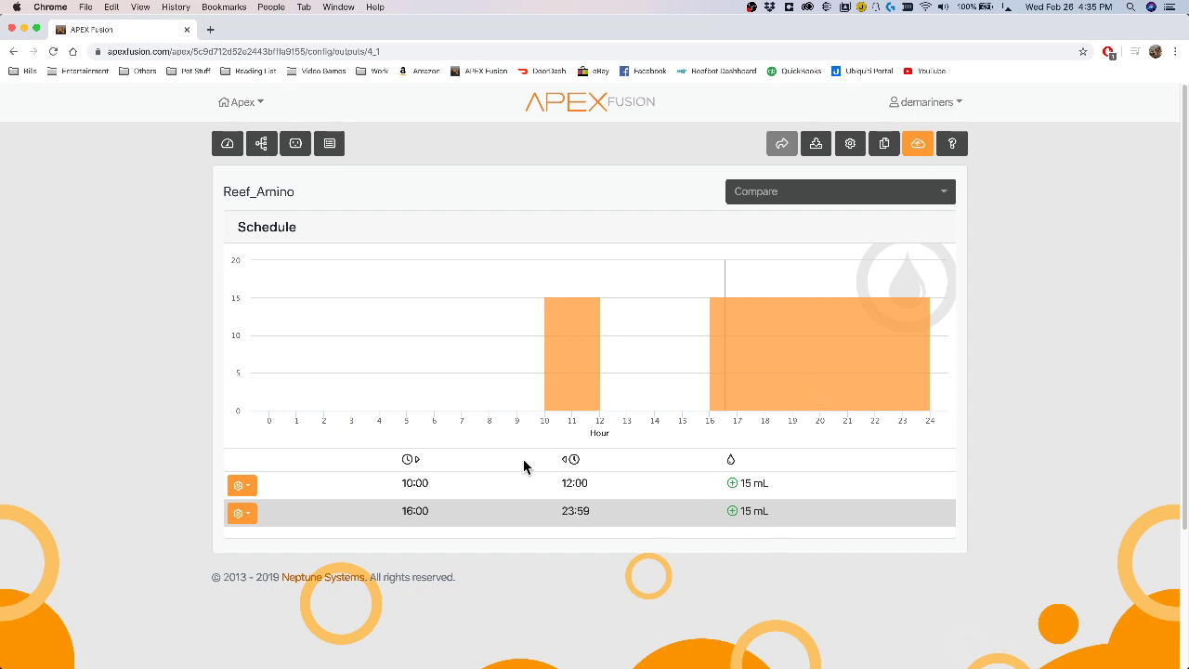
Change the 16:00–23:59 interval's action from Add to Remove 15 mL.
click(238, 518)
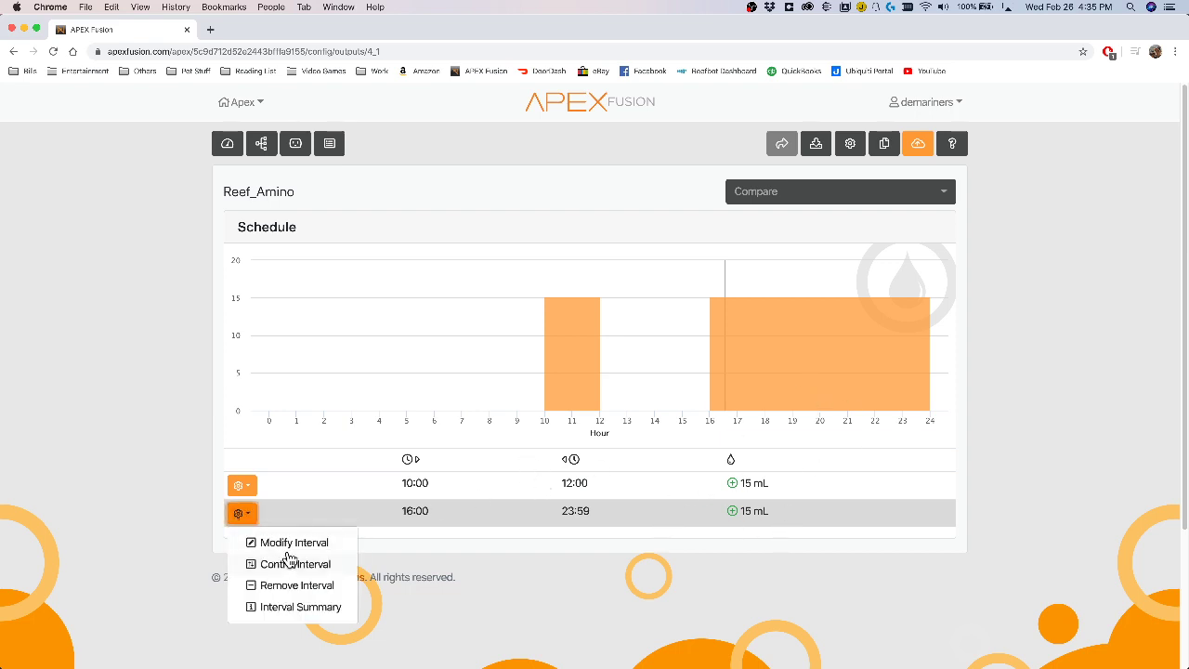
click(307, 546)
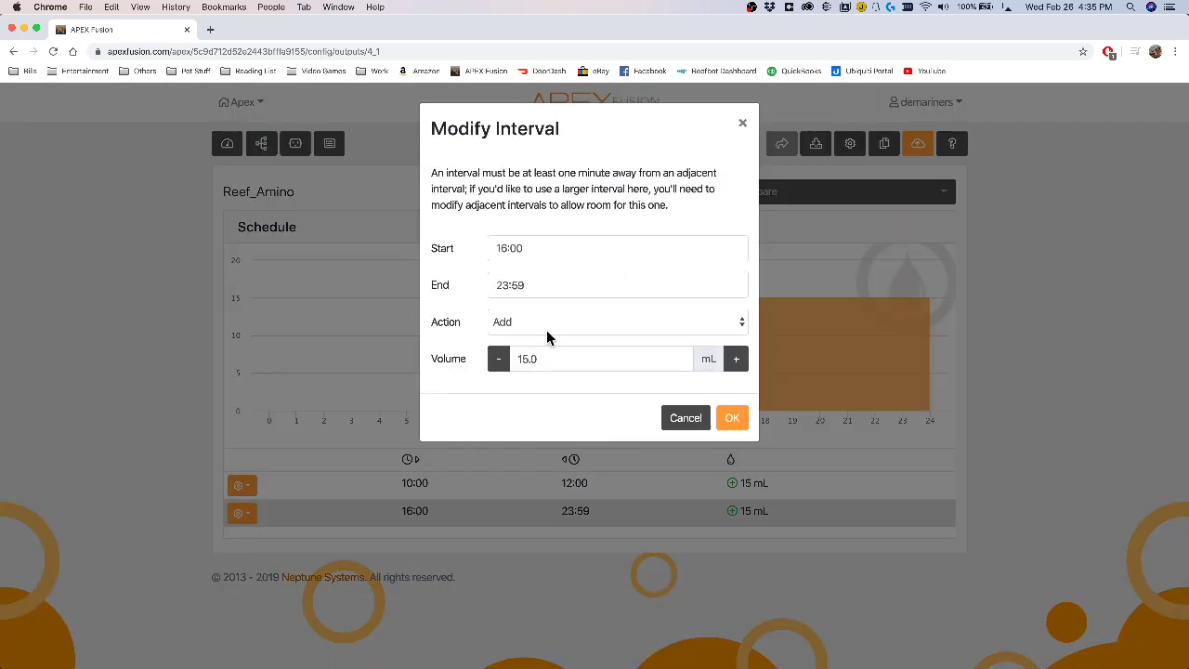
click(545, 325)
click(544, 335)
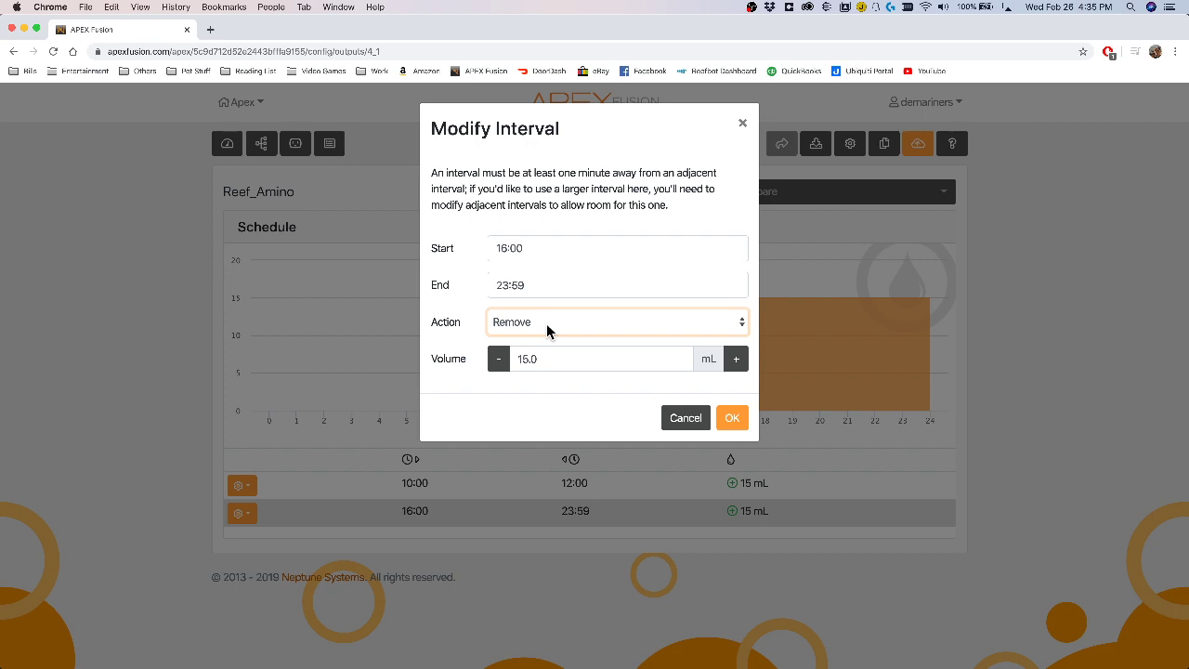
click(732, 418)
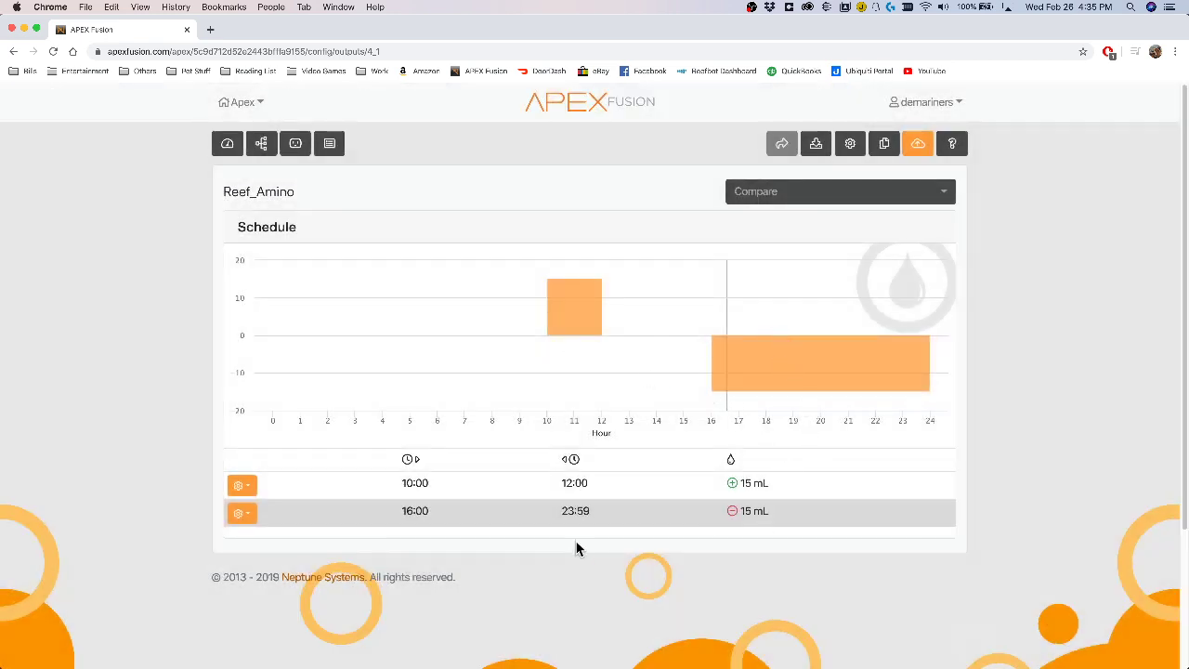
Review the Interval Summary of the 16:00–23:59 and 10:00–12:00 intervals.
click(238, 519)
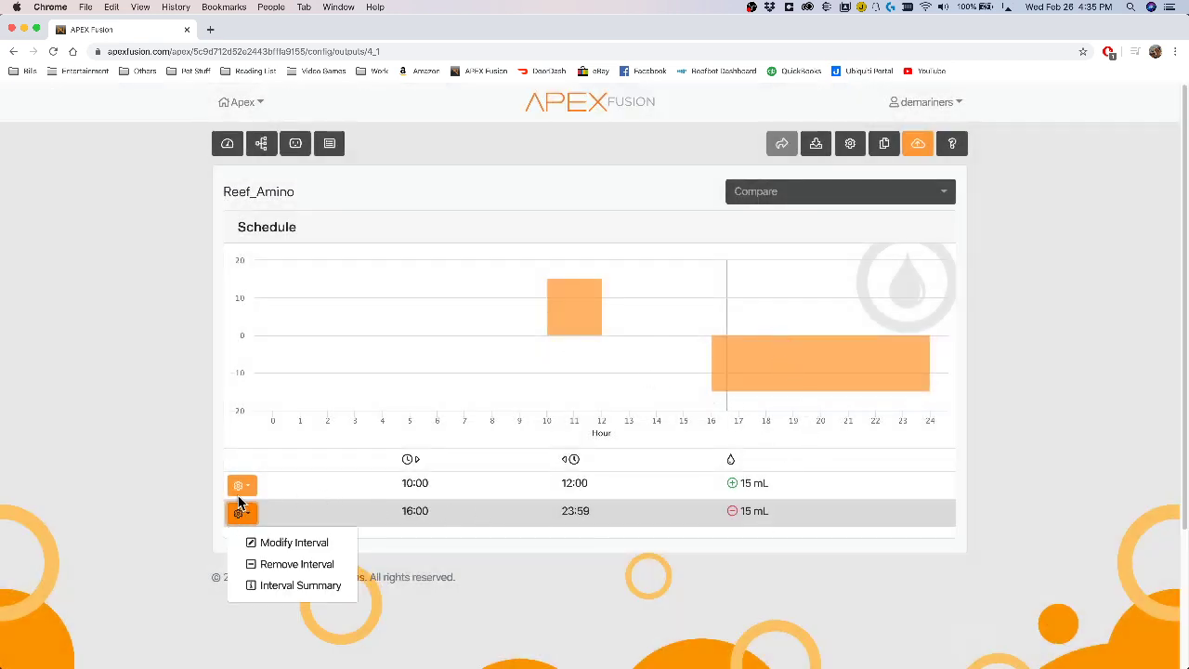
click(258, 481)
click(240, 513)
click(291, 585)
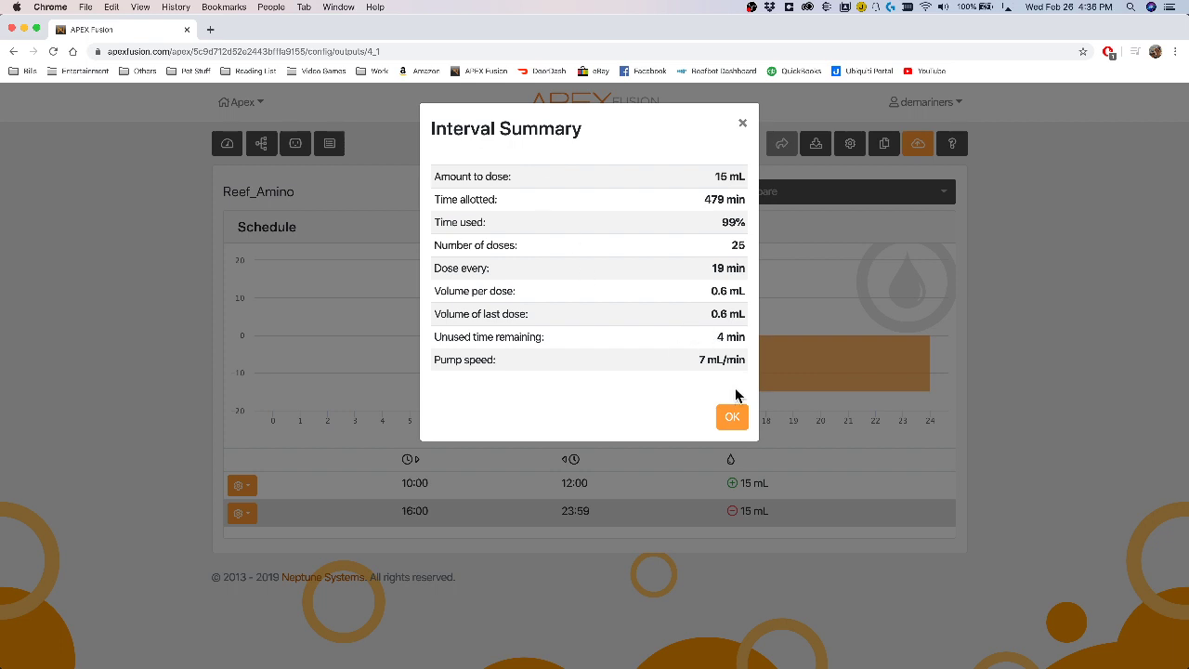
click(732, 420)
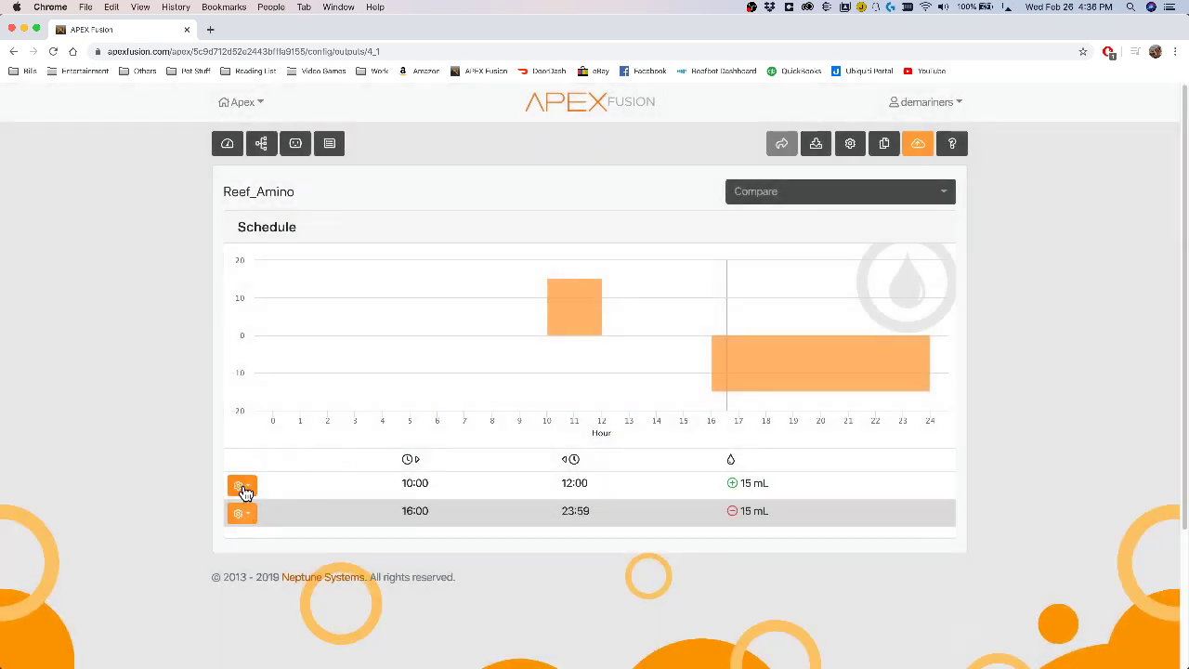
click(241, 485)
click(290, 601)
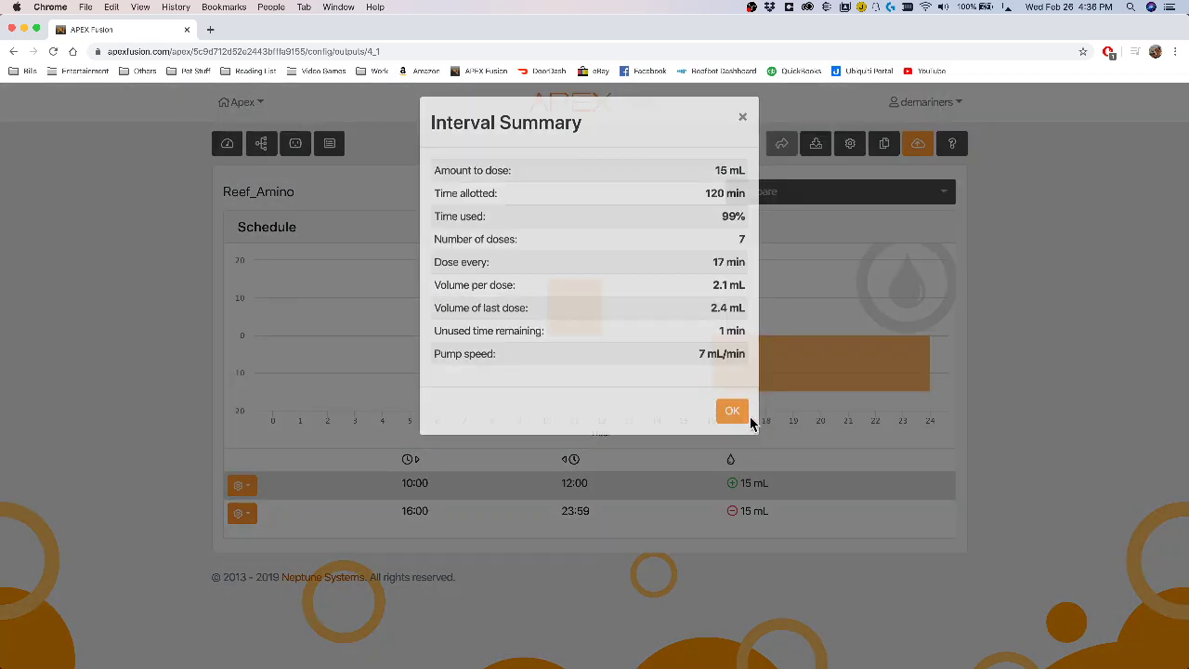
click(750, 418)
Delete the 16:00–23:59 interval, then check and cancel the remaining interval's Control Interval settings.
click(249, 514)
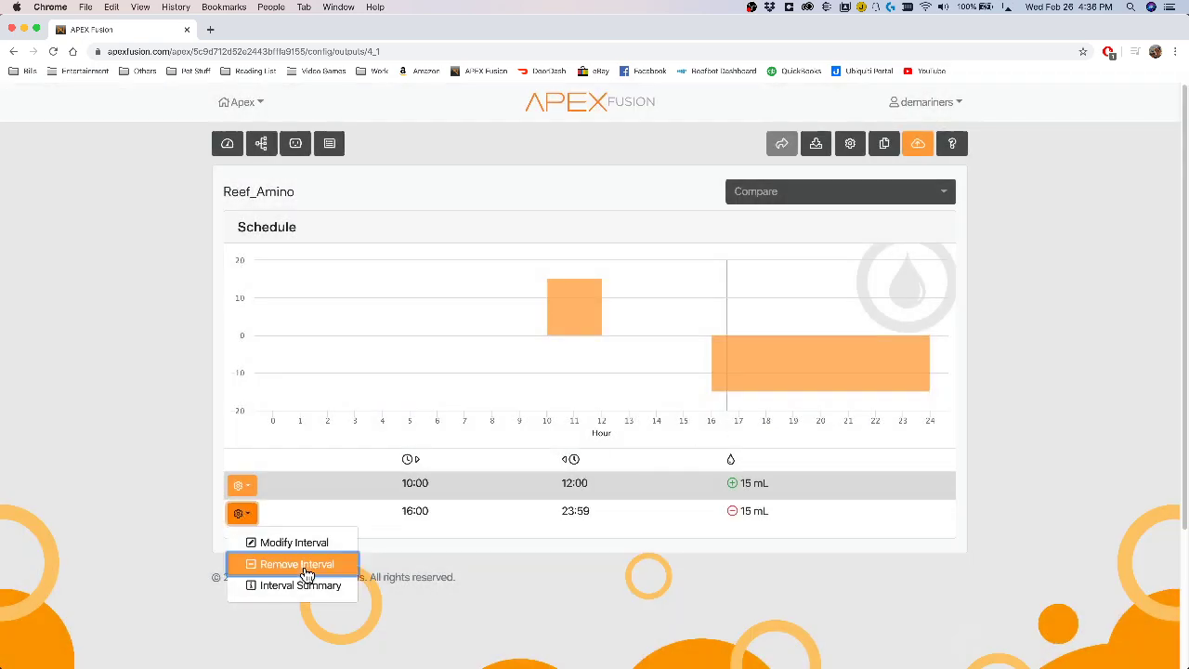
click(305, 568)
click(244, 489)
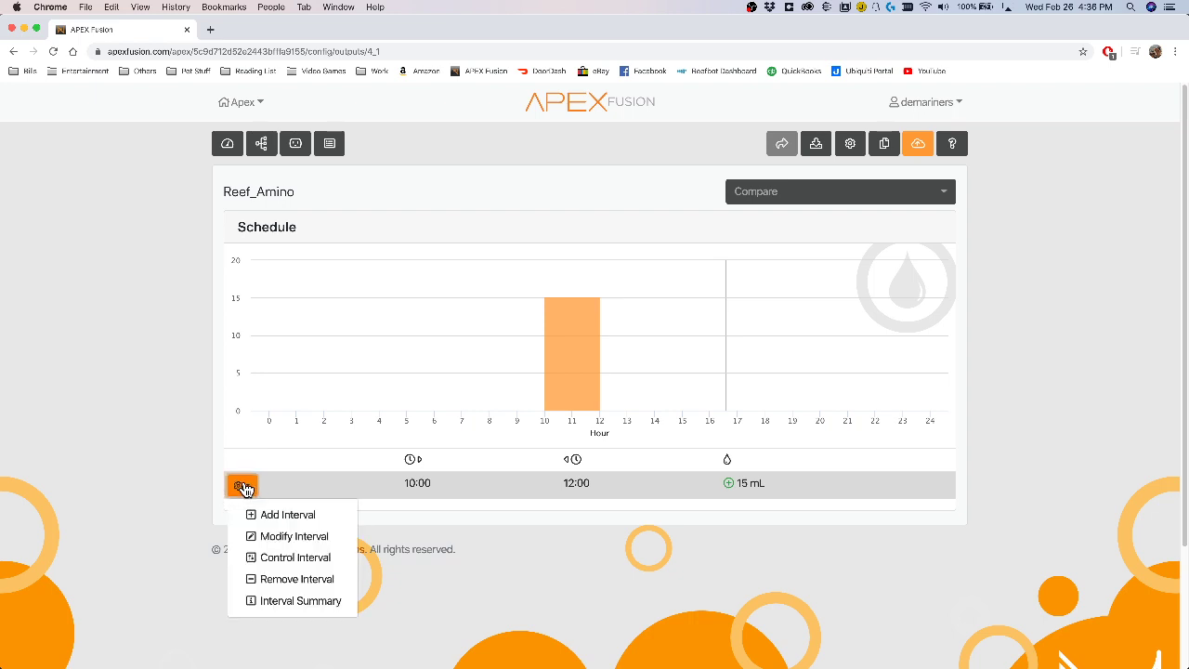
click(290, 558)
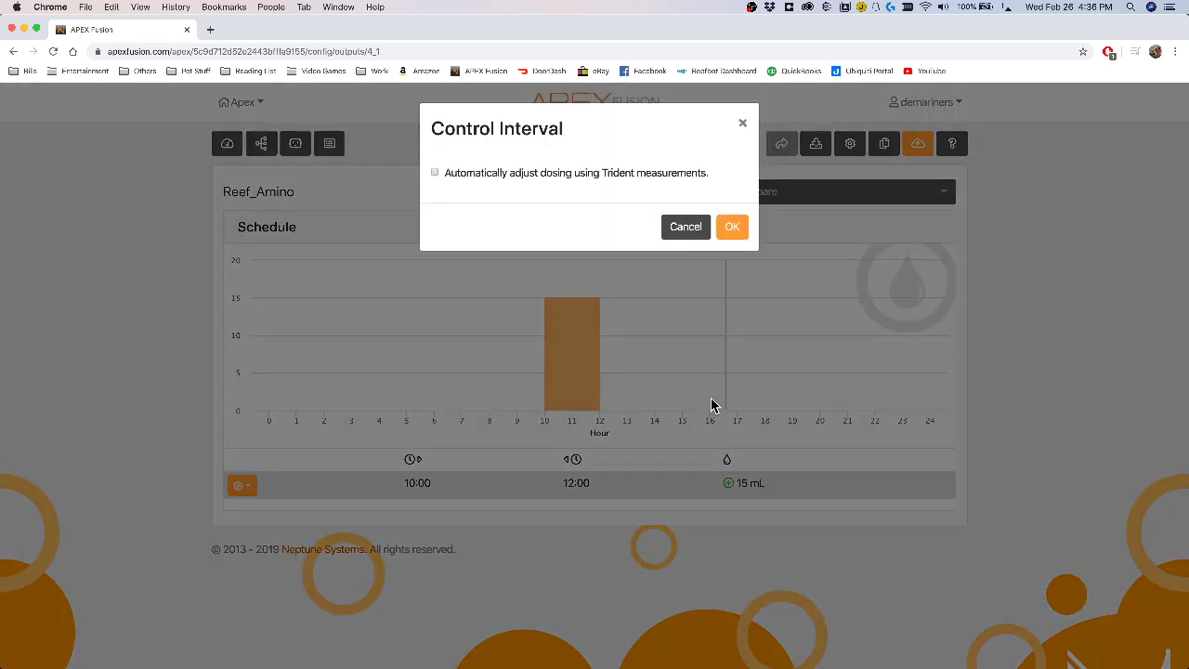
click(684, 230)
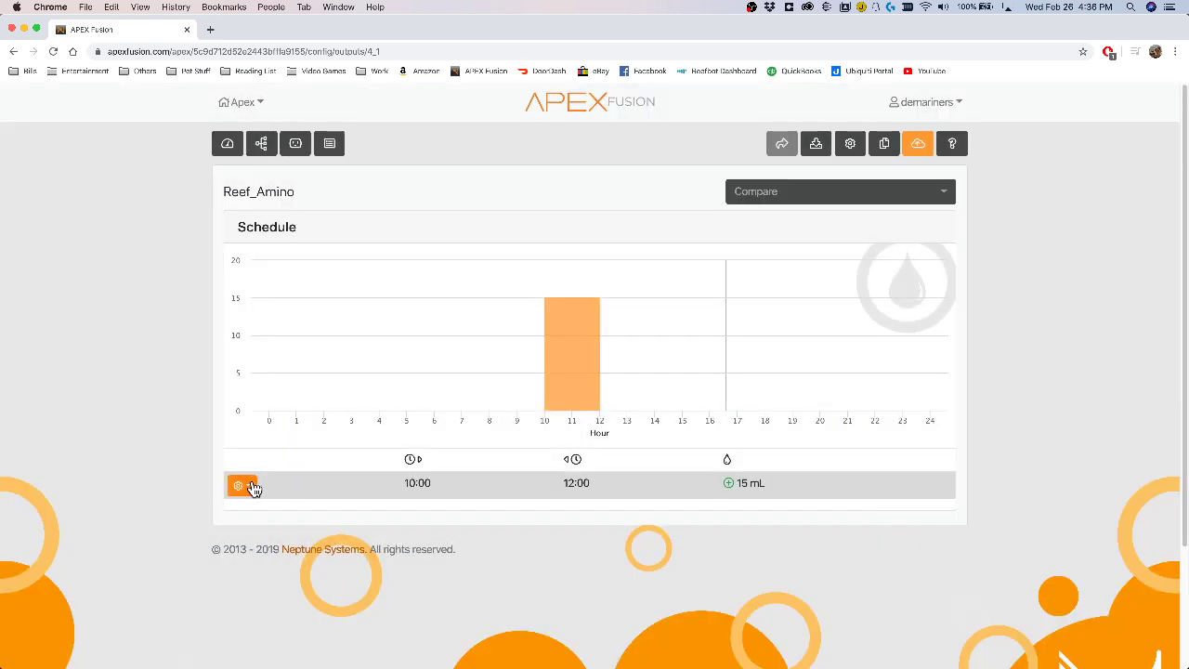
click(243, 485)
click(300, 465)
click(850, 145)
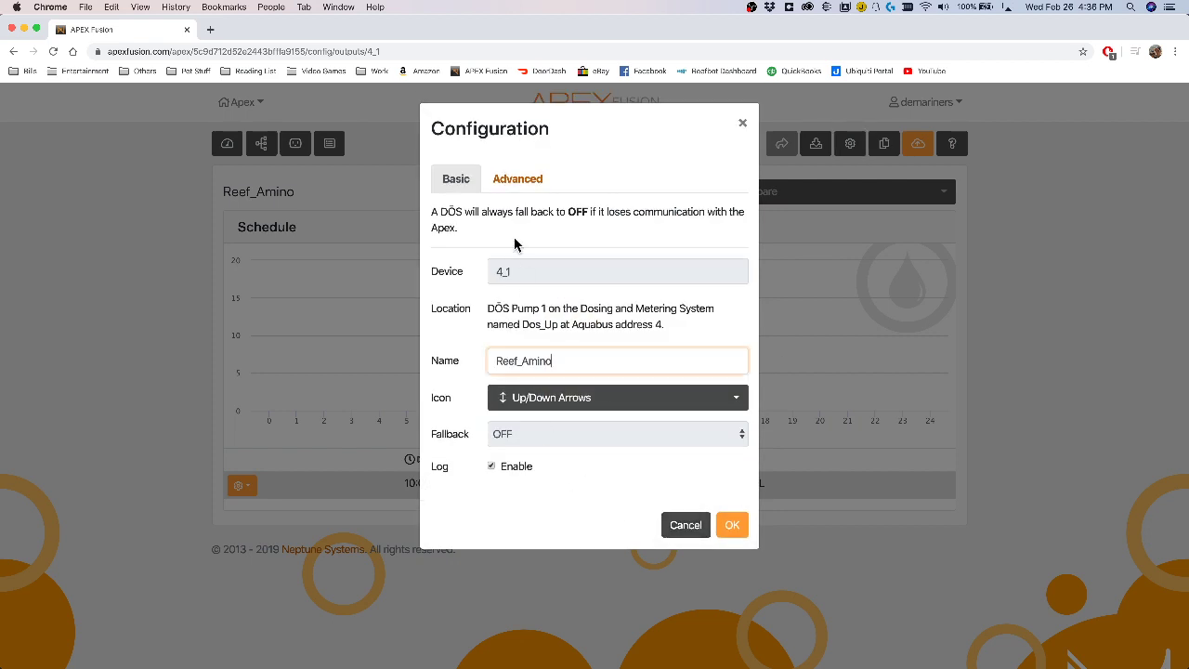
click(509, 176)
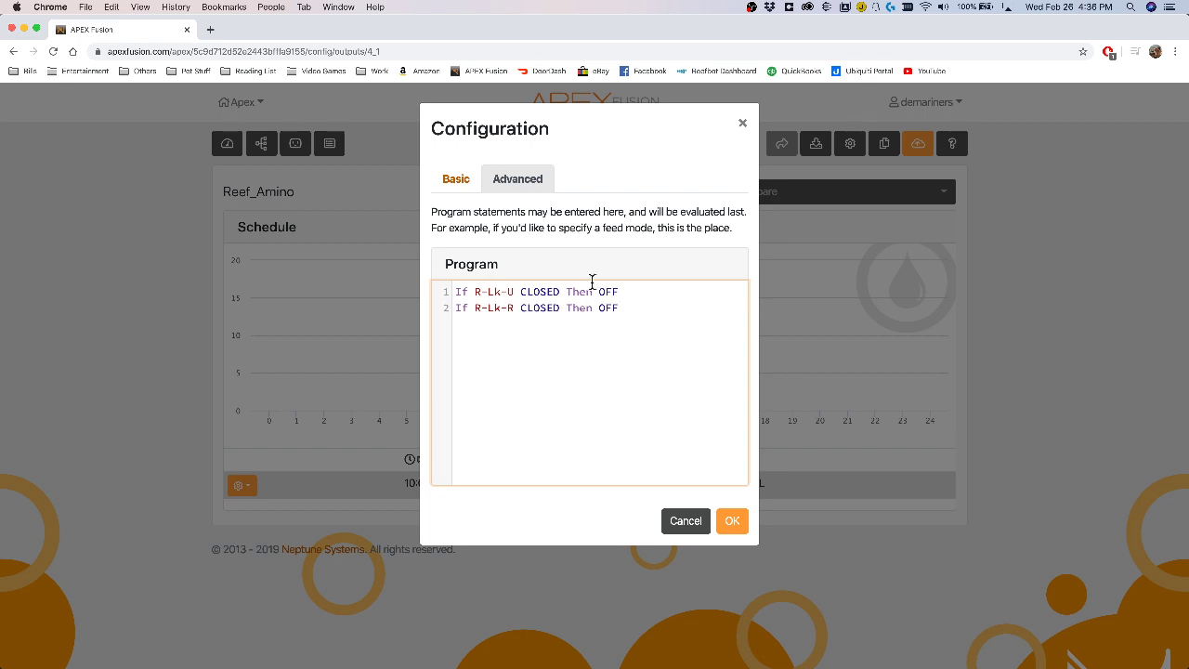
click(454, 181)
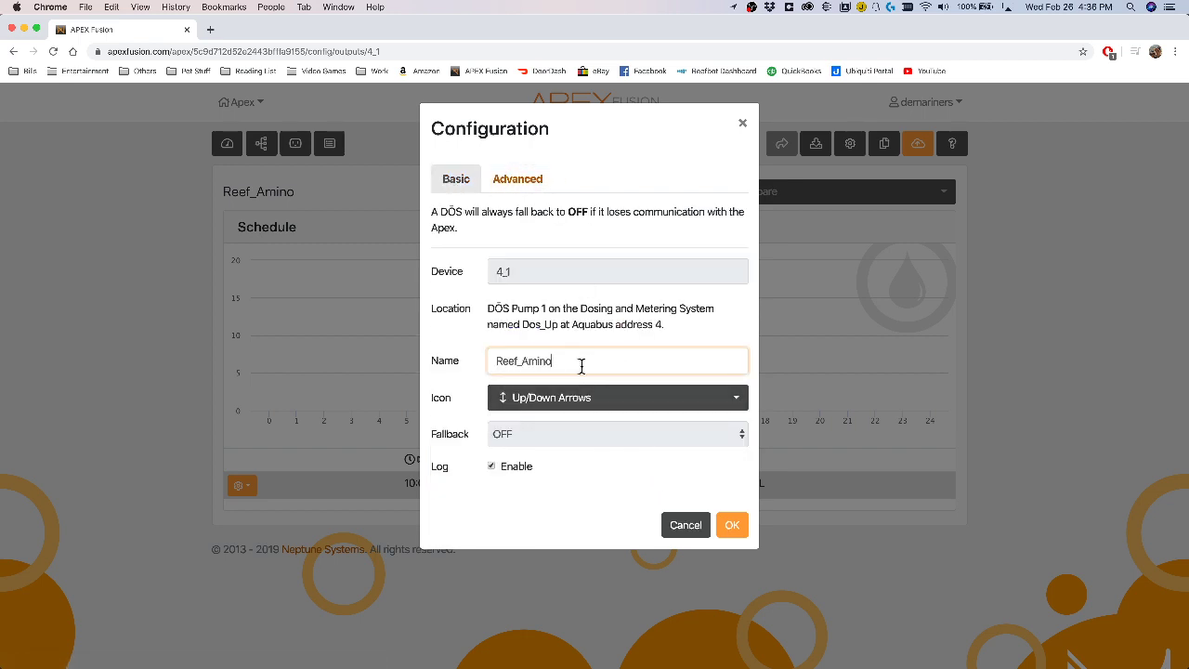
drag(578, 365, 475, 362)
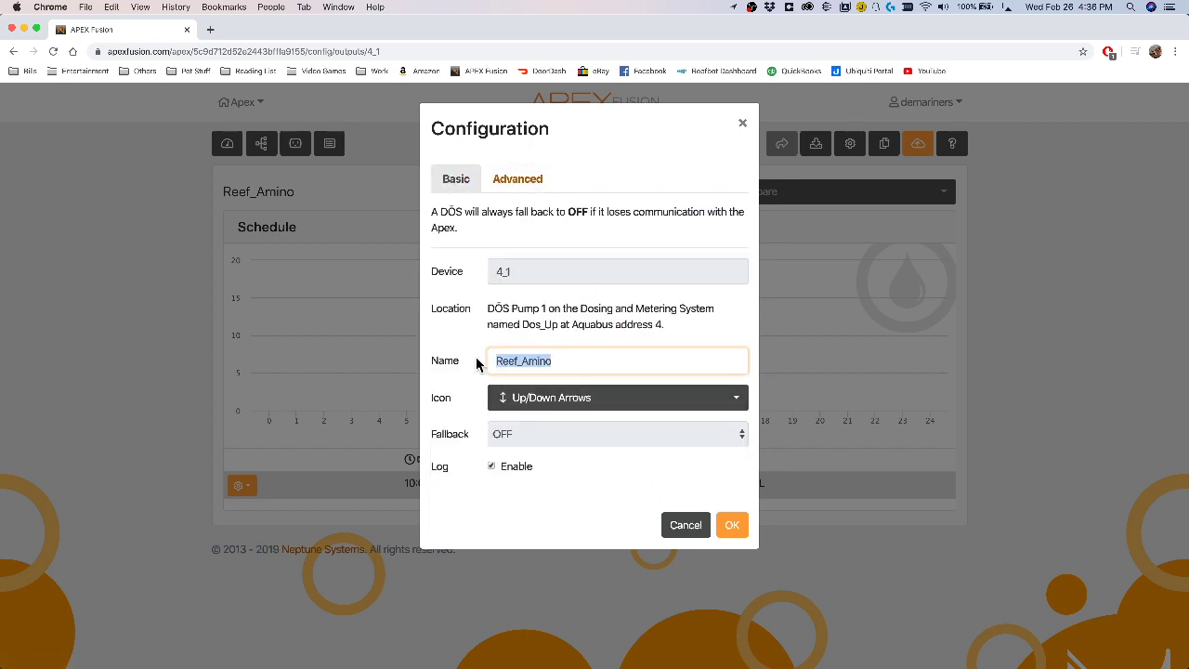
click(587, 500)
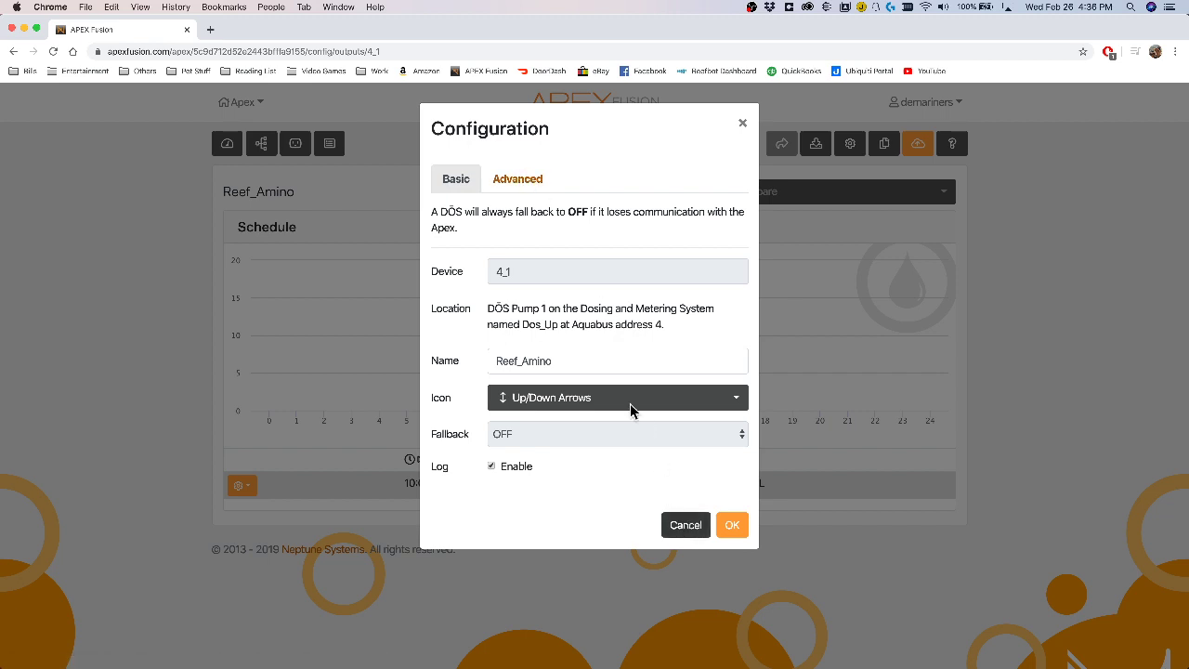
drag(440, 219, 430, 214)
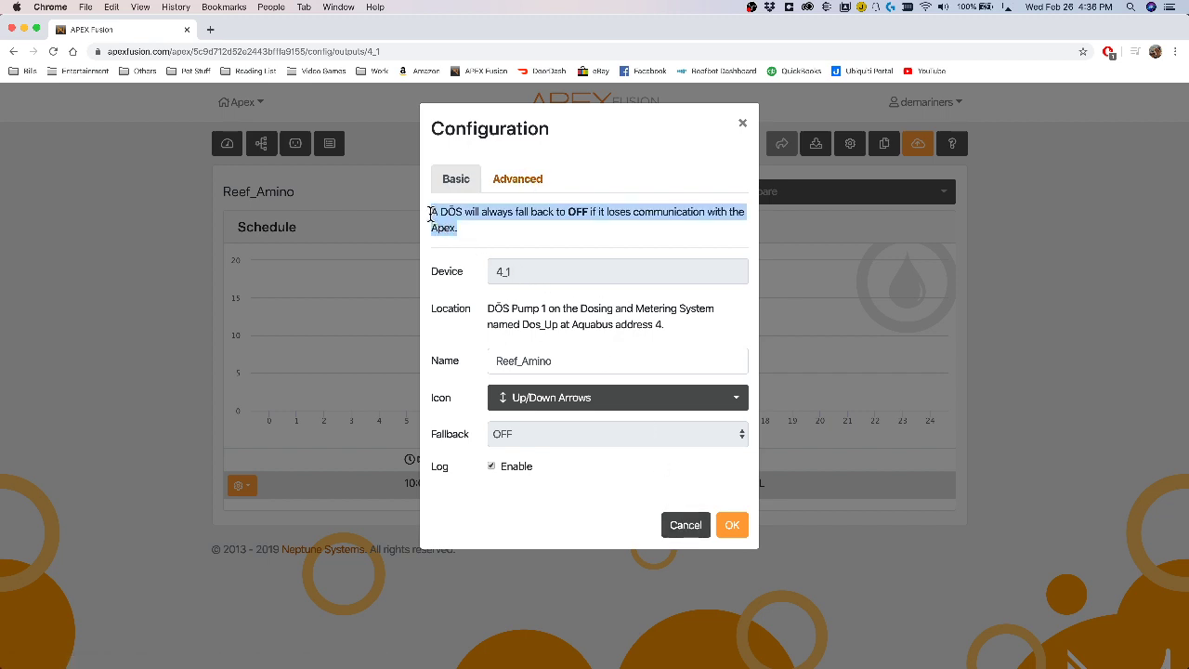
click(487, 229)
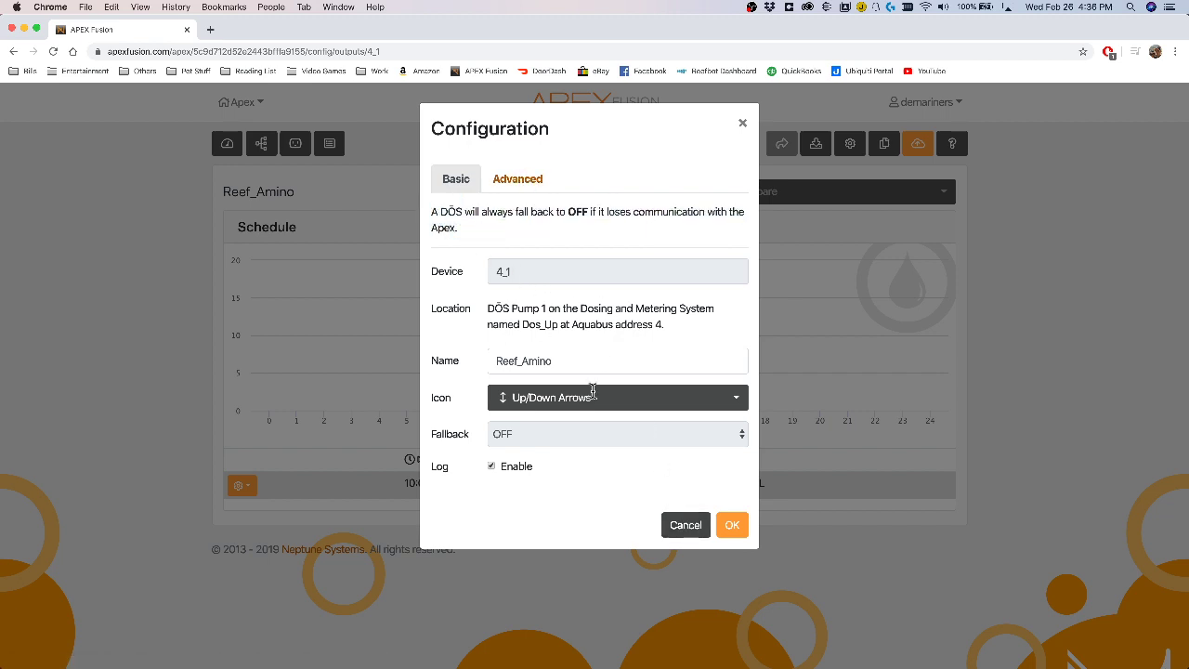
click(685, 526)
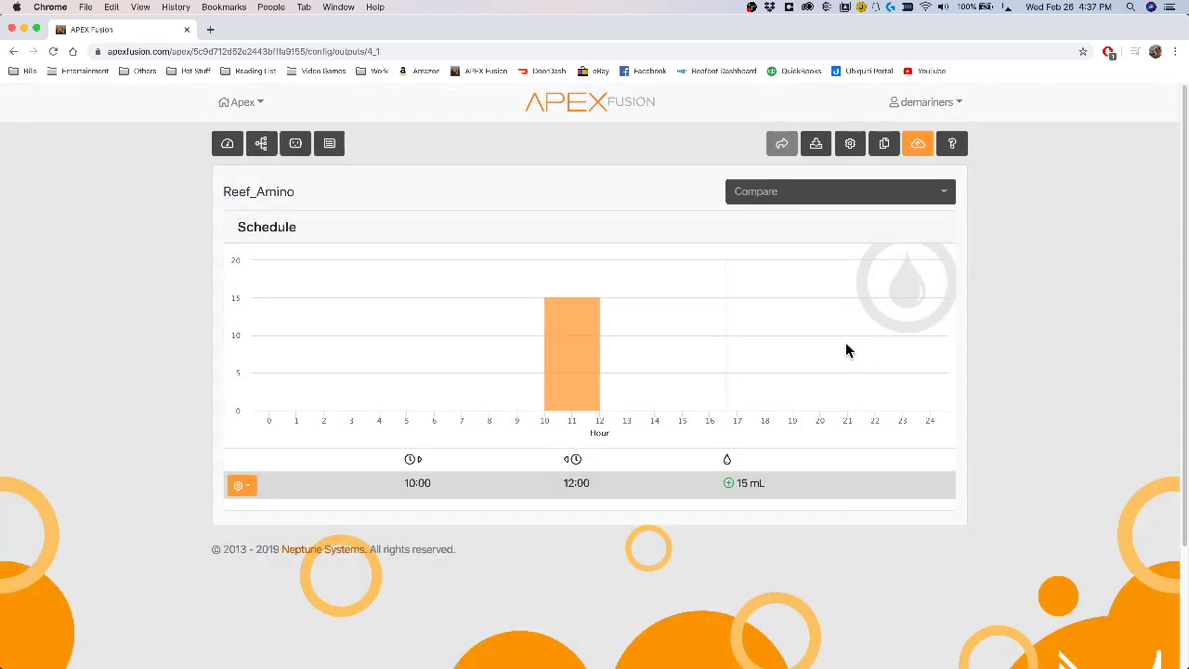